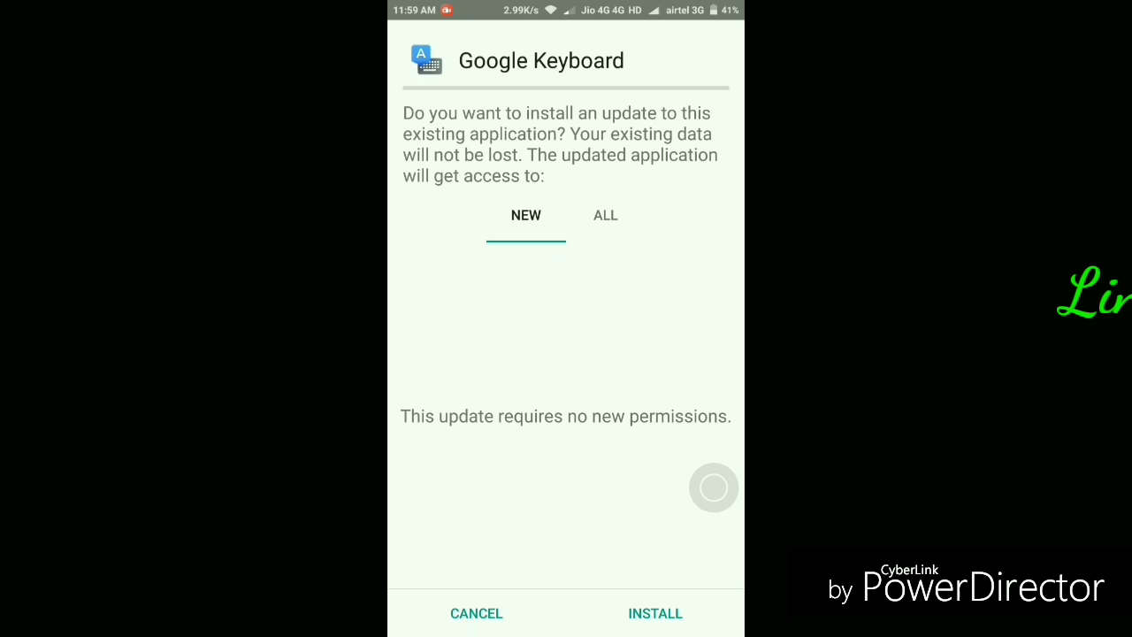
- Leave Google search, still on SwiftKey, and move to the second home screen page of apps
click(655, 613)
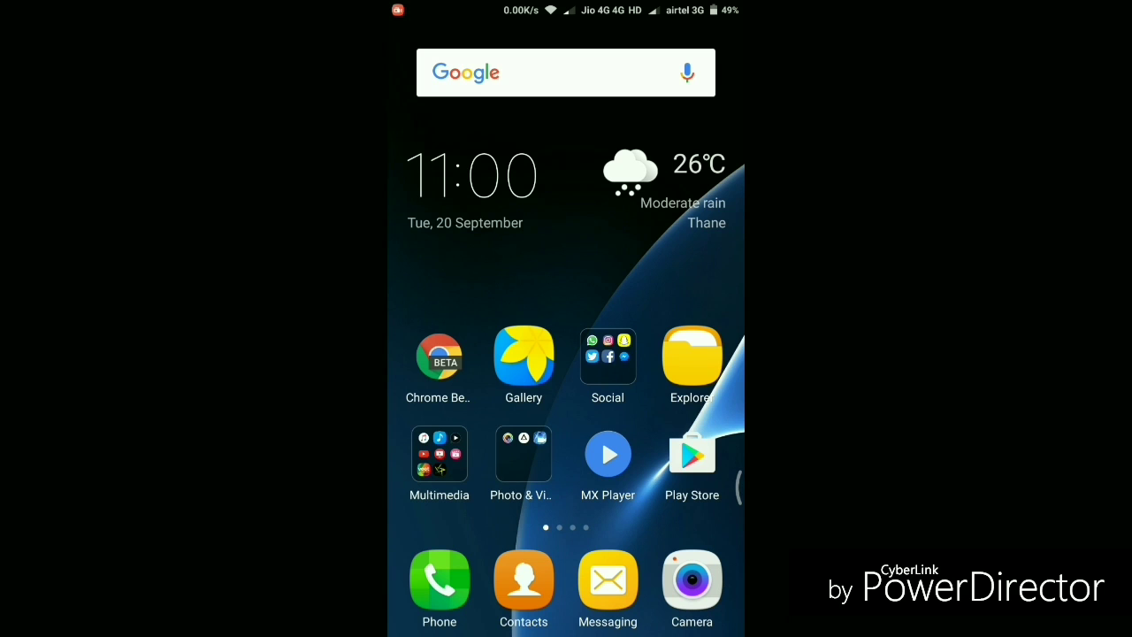
mouse_move(672, 354)
mouse_down()
mouse_move(460, 354)
mouse_move(672, 354)
mouse_up()
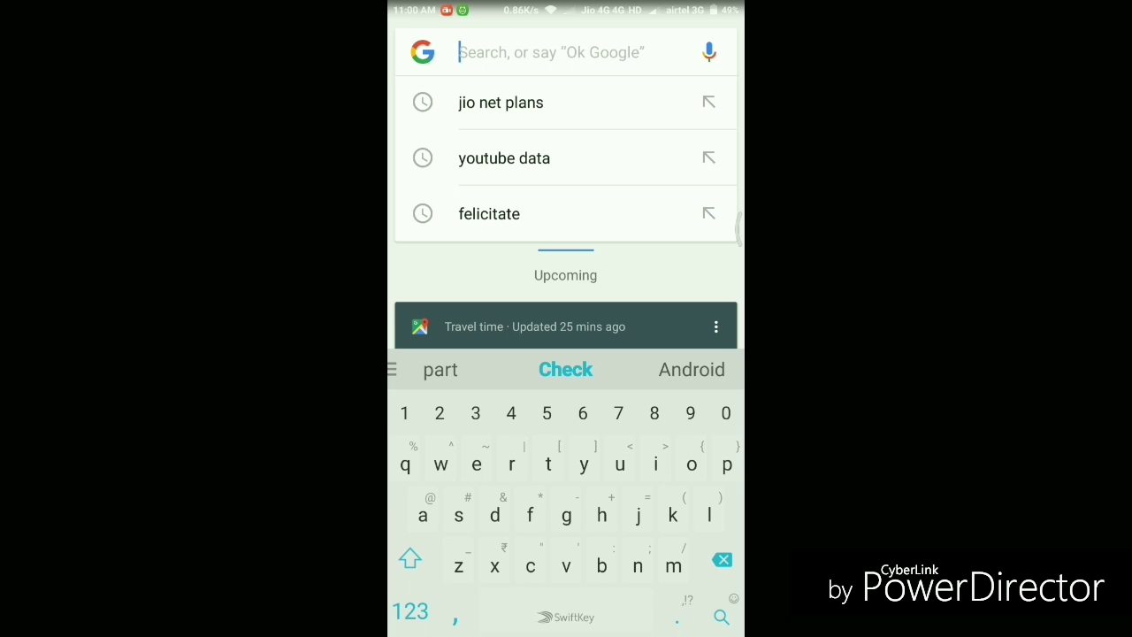
key(Home)
scroll(566, 354, right, 5)
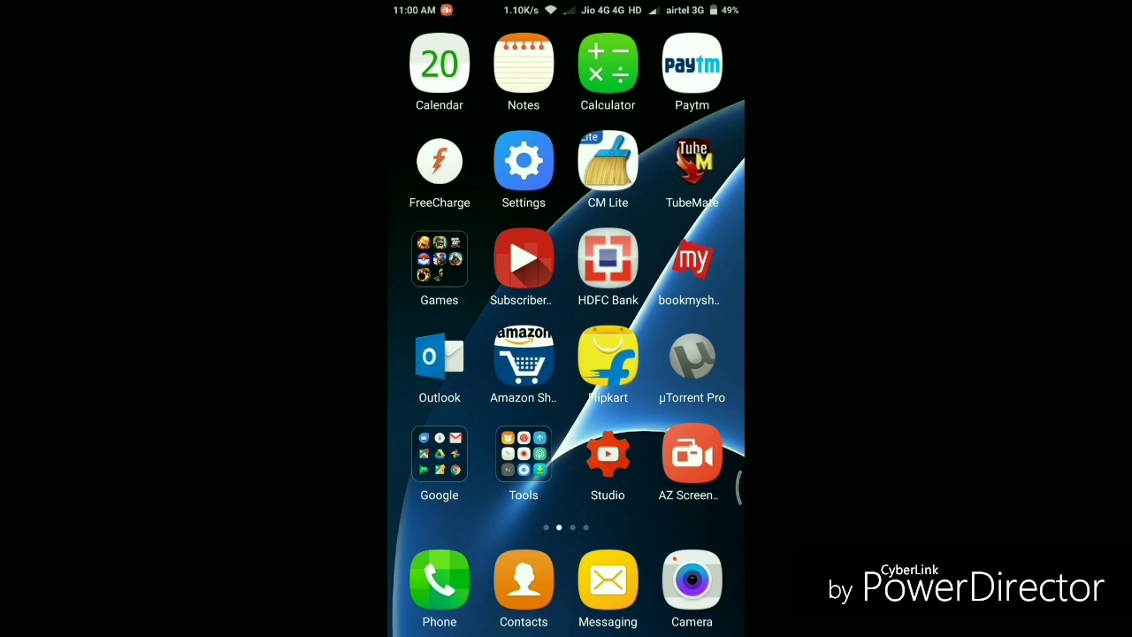
- Open Settings and go to Additional settings > Language & input
click(523, 161)
scroll(566, 354, down, 2)
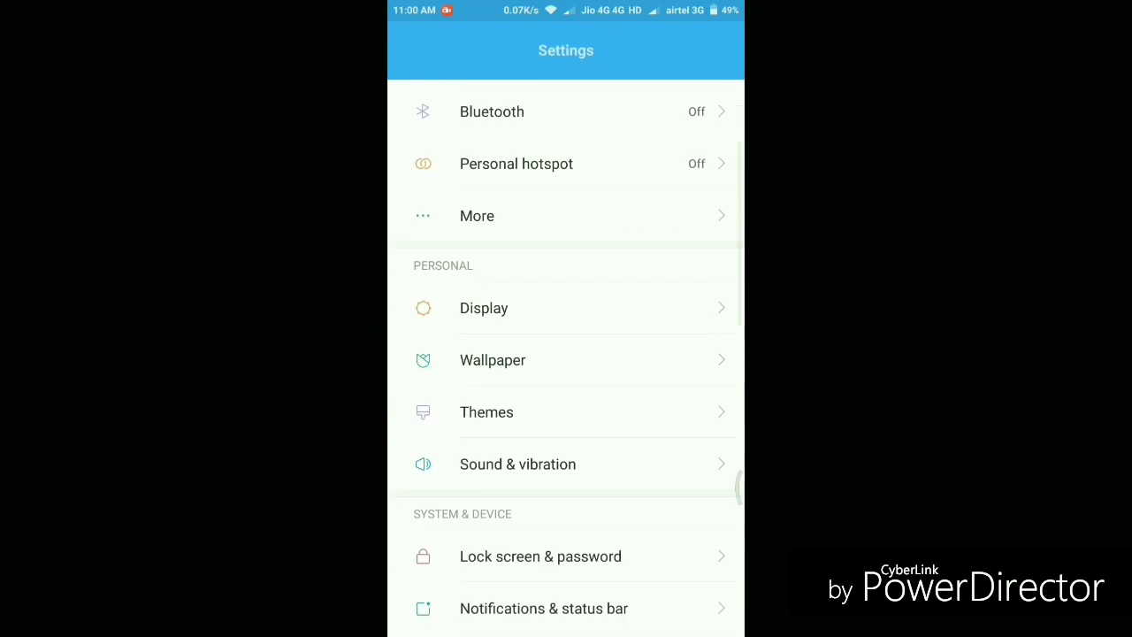
scroll(566, 354, down, 4)
scroll(566, 353, down, 3)
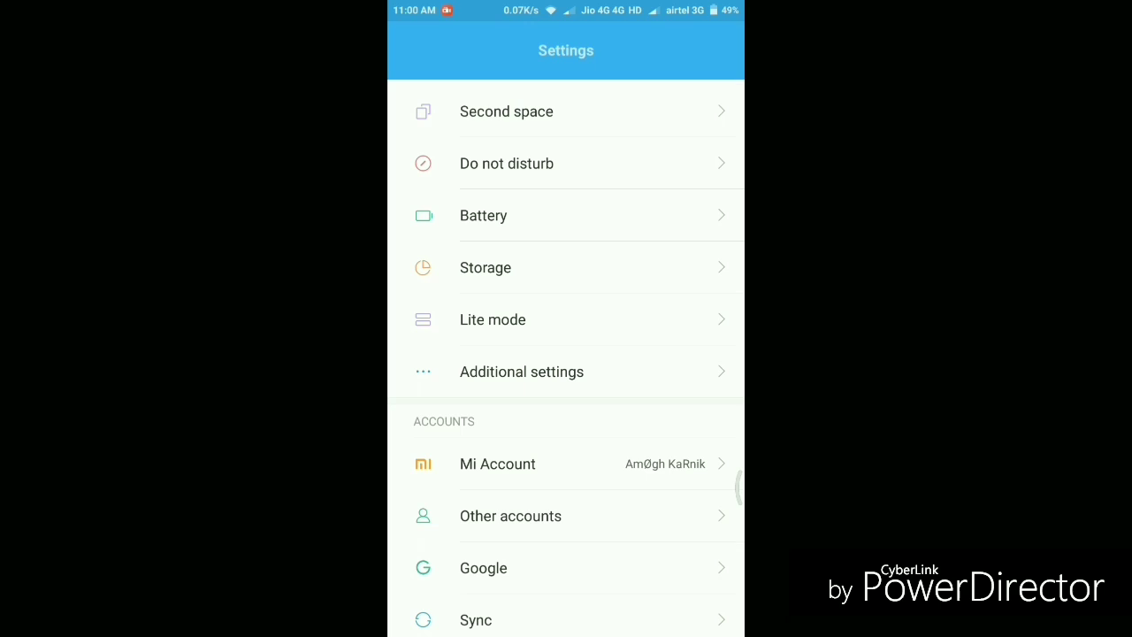
click(521, 372)
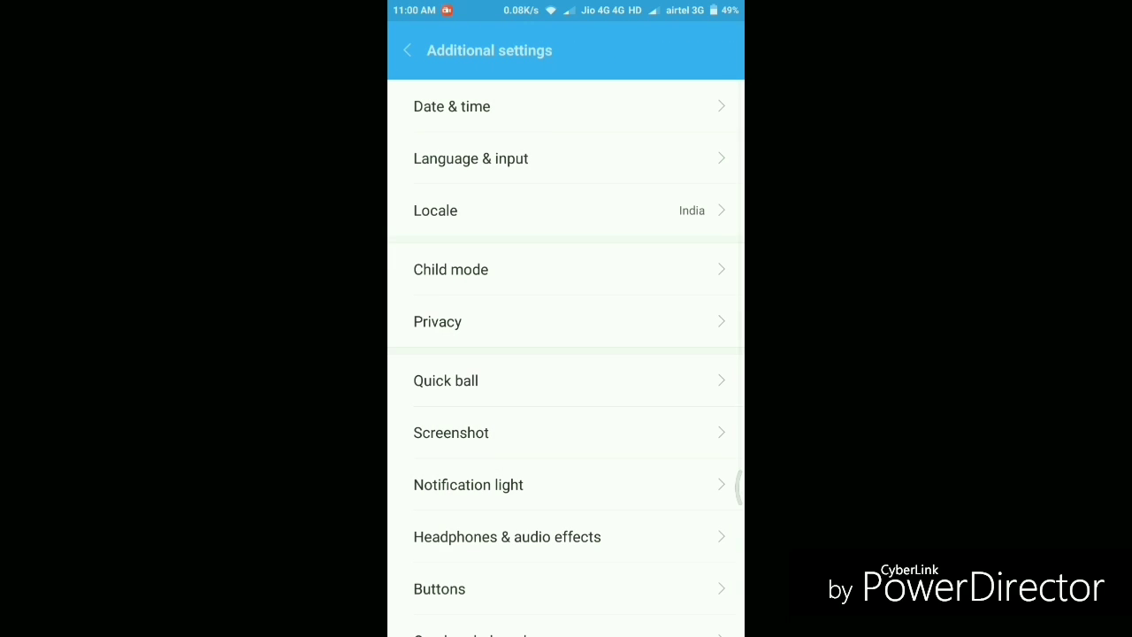
click(471, 158)
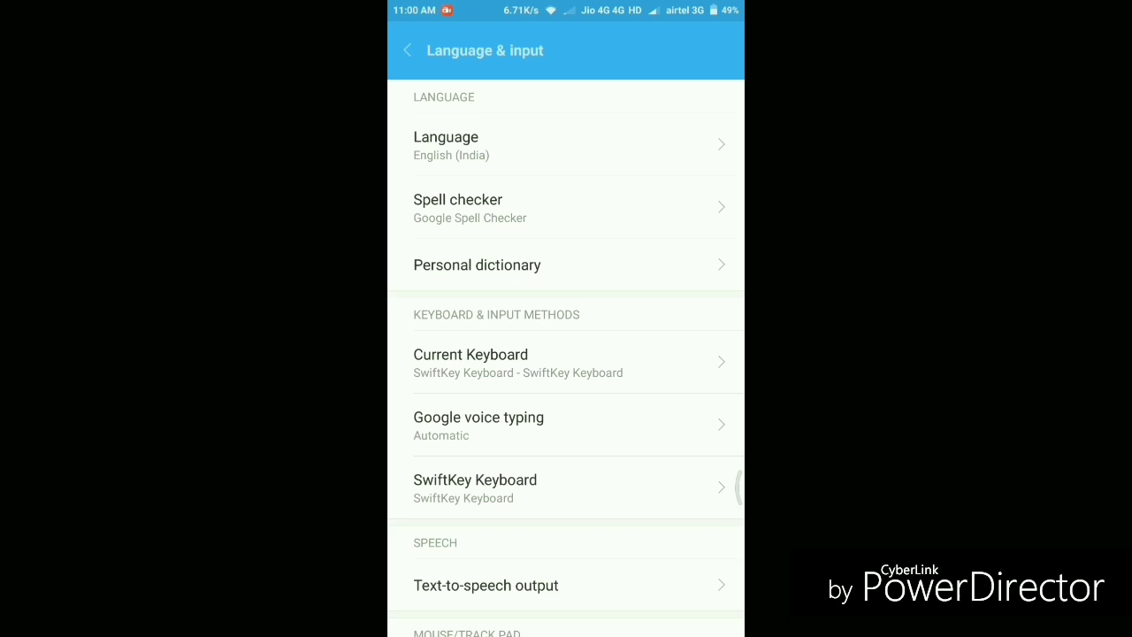
- Enable Google Keyboard (English US) as an input method and switch off SwiftKey
click(471, 362)
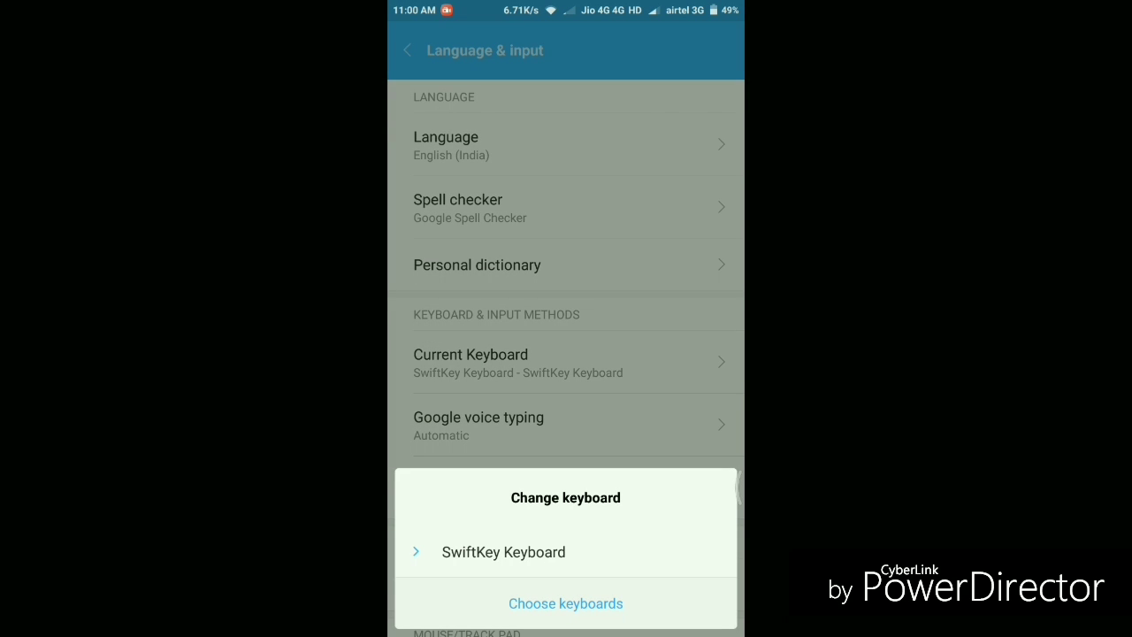
click(565, 603)
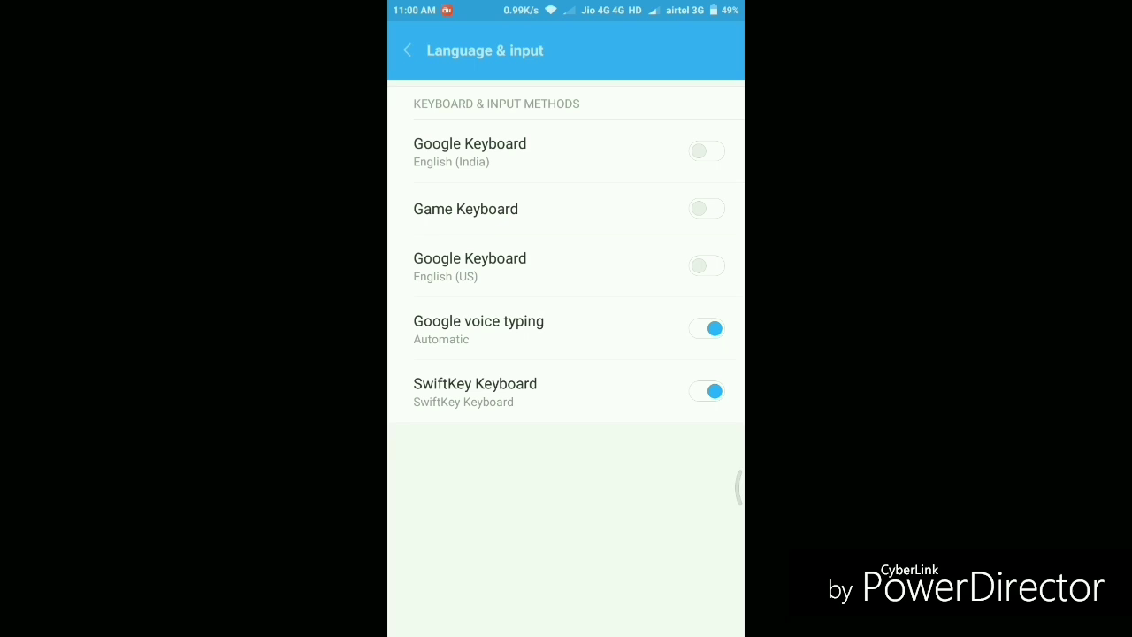
click(708, 265)
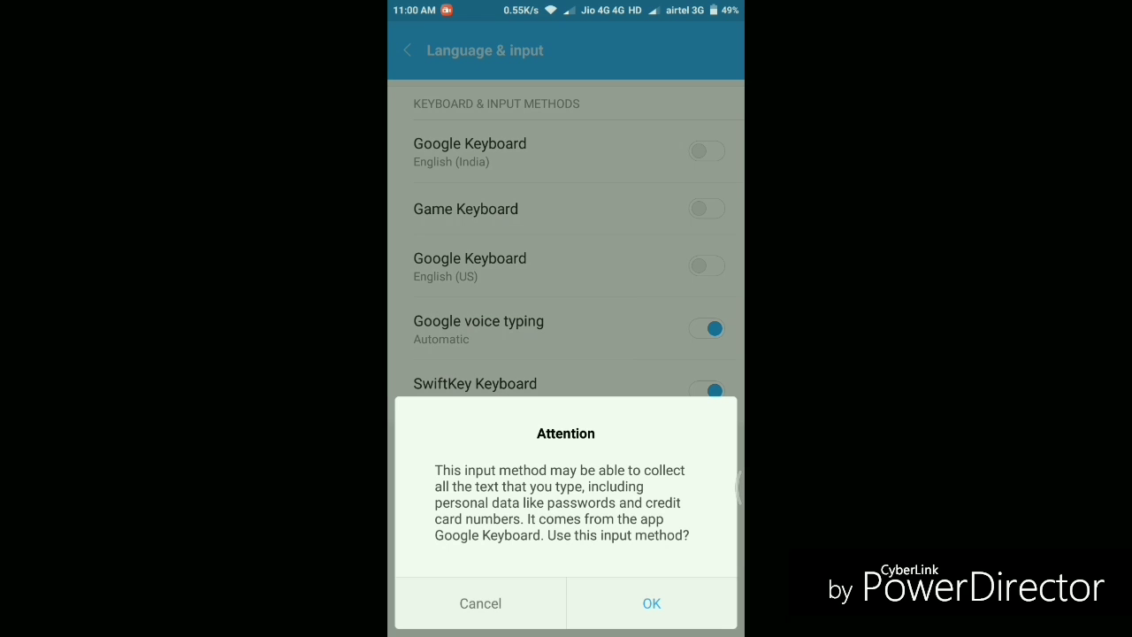
click(652, 601)
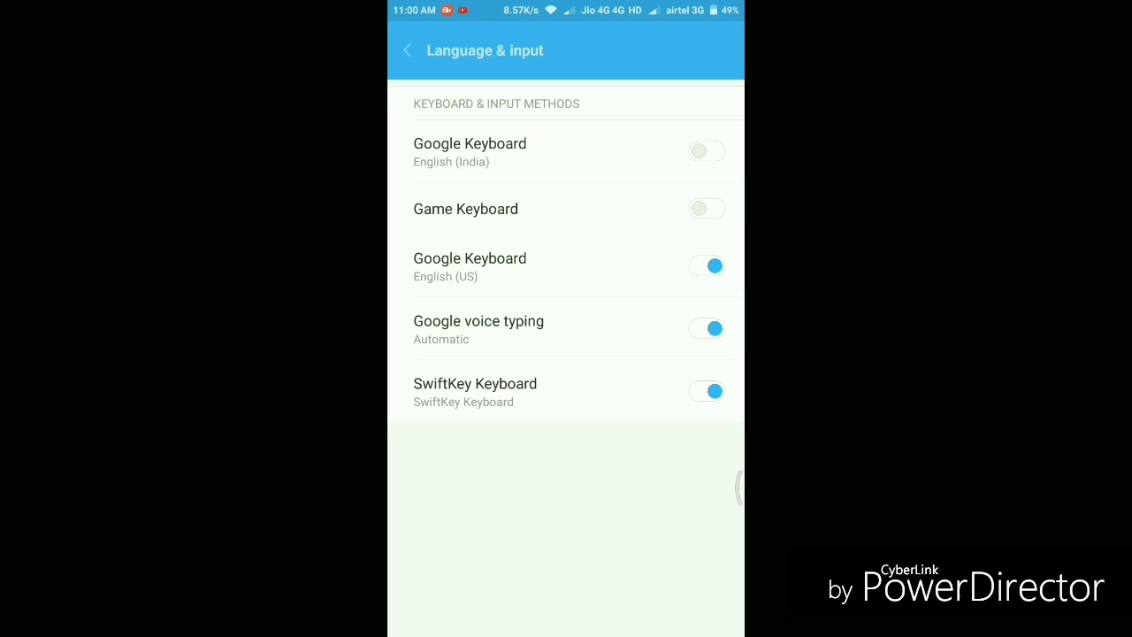
click(707, 391)
- Return to Language & input and open Google Keyboard's own settings
key(Escape)
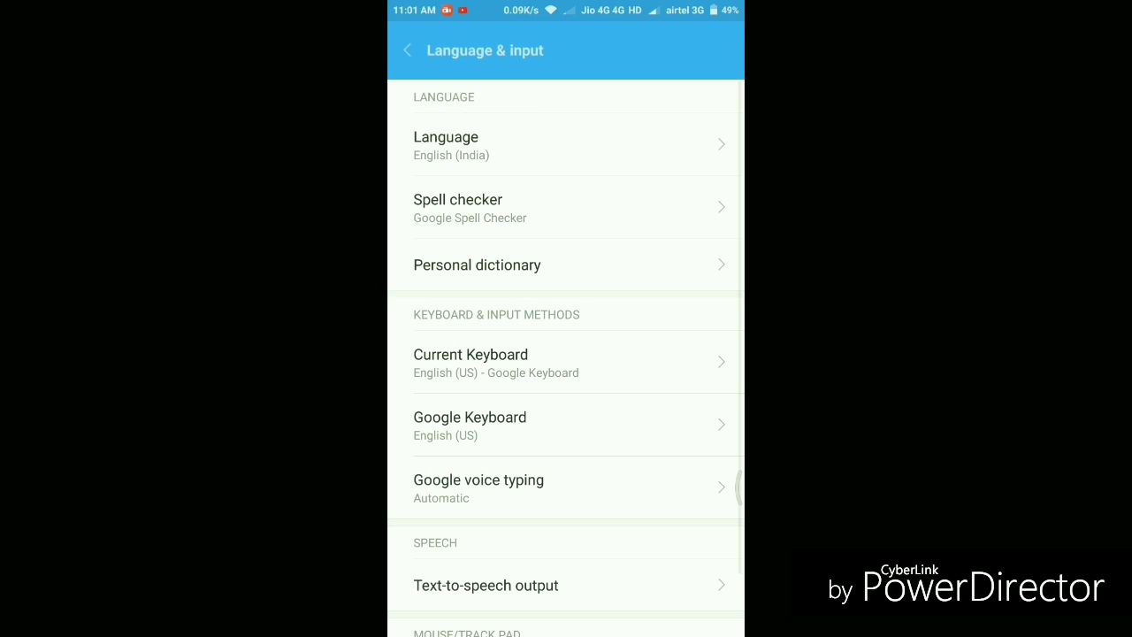
scroll(566, 354, down, 2)
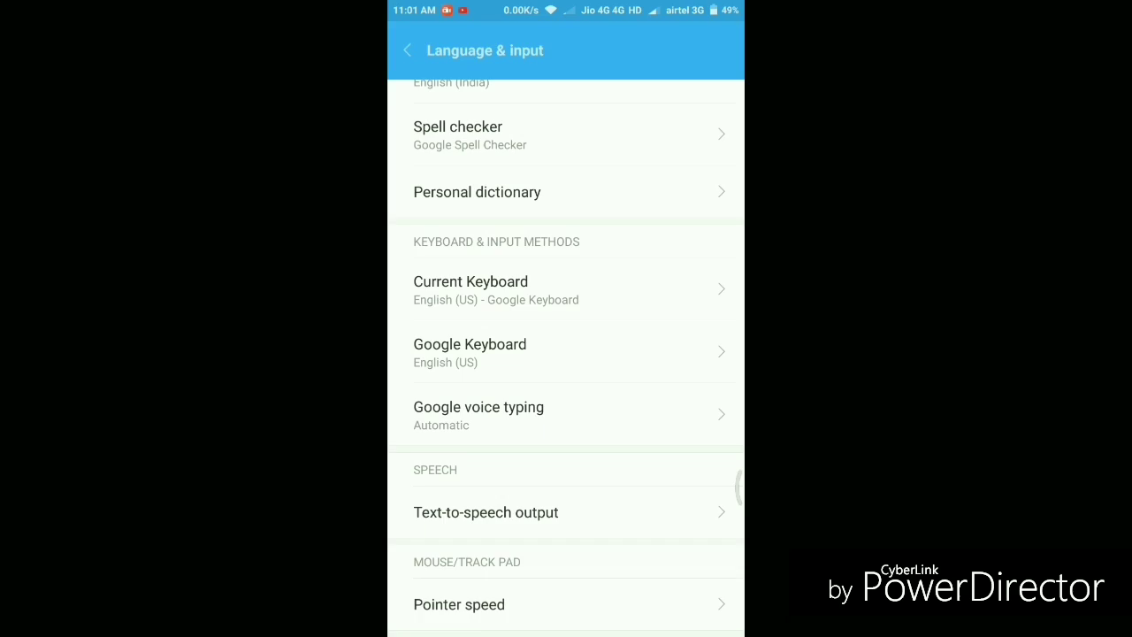
click(469, 352)
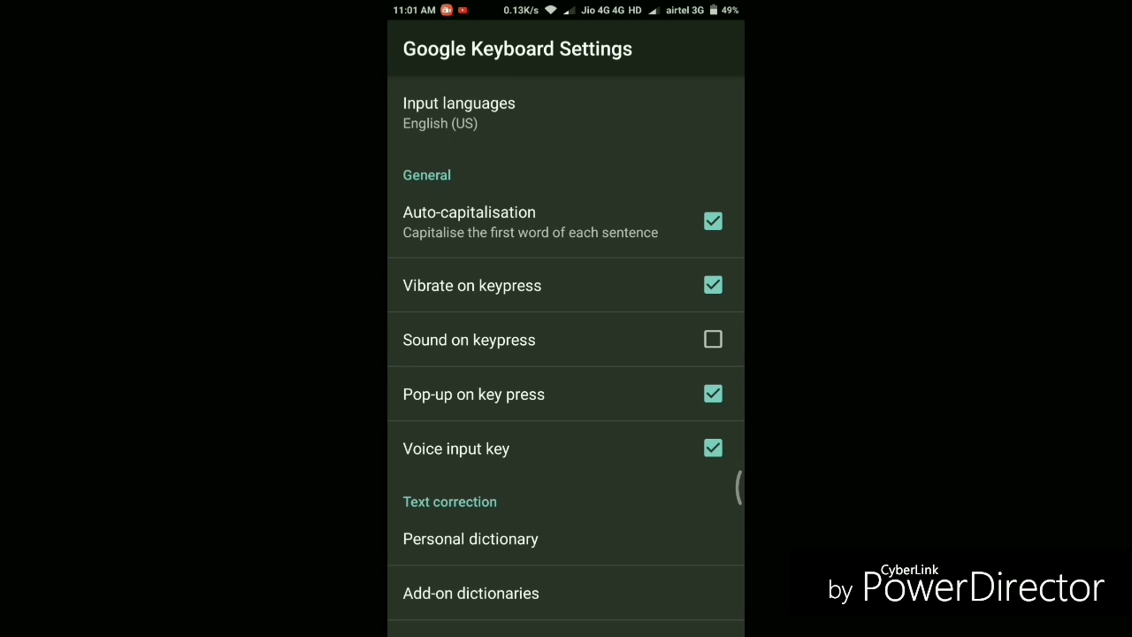
scroll(566, 354, down, 2)
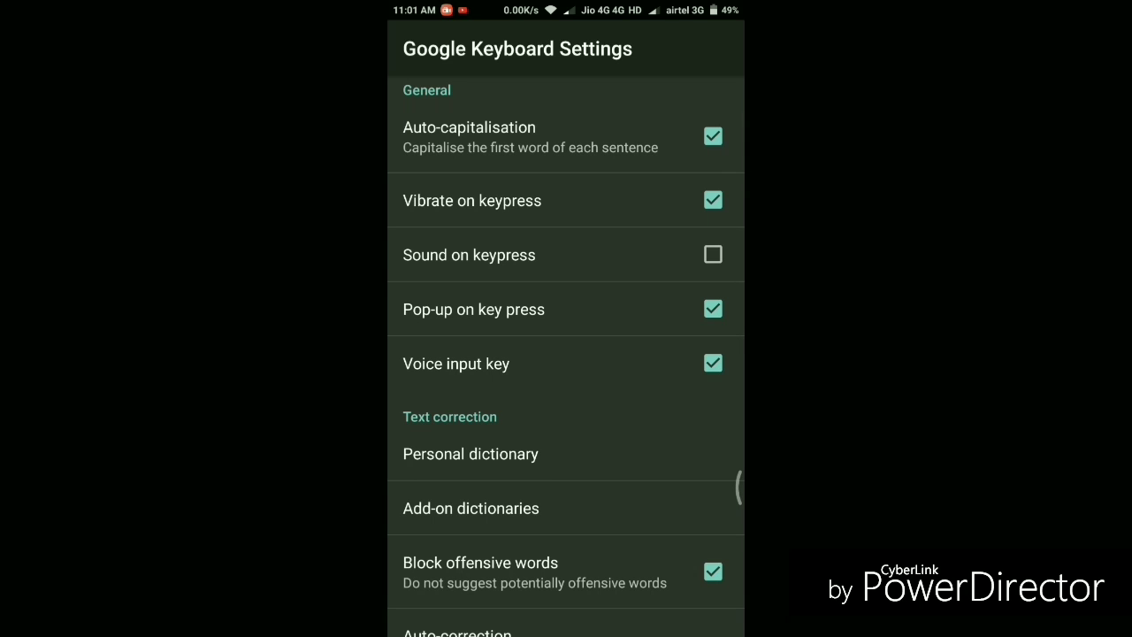
scroll(566, 353, down, 2)
scroll(566, 353, down, 2)
scroll(566, 354, down, 2)
scroll(566, 354, down, 2)
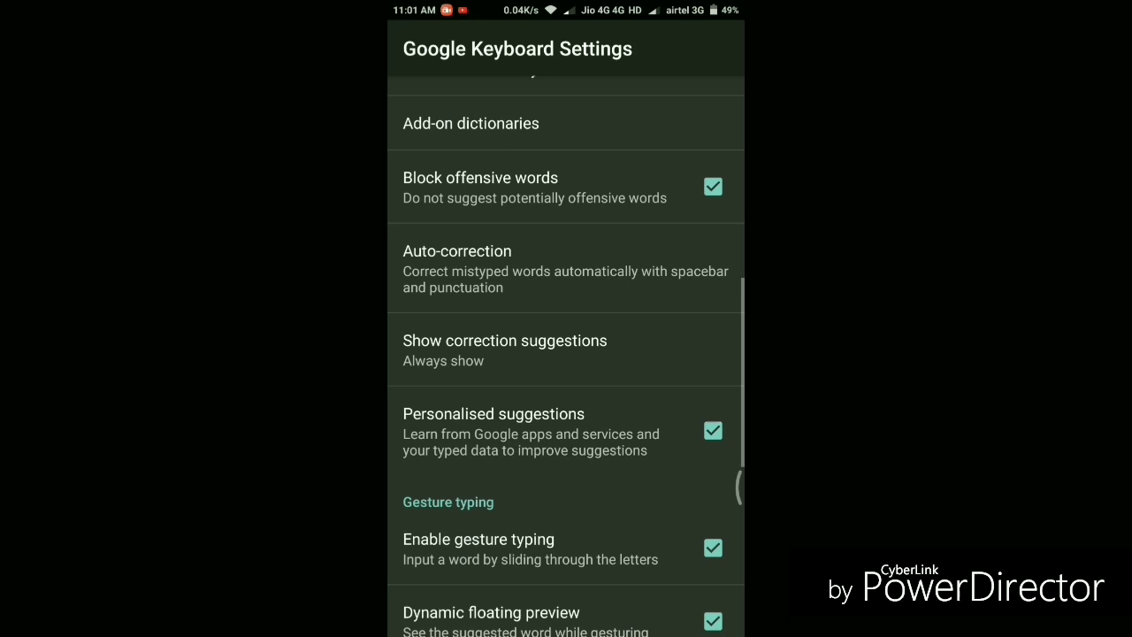
- Review auto-correction, leaving it off, and browse the remaining keyboard settings
click(477, 268)
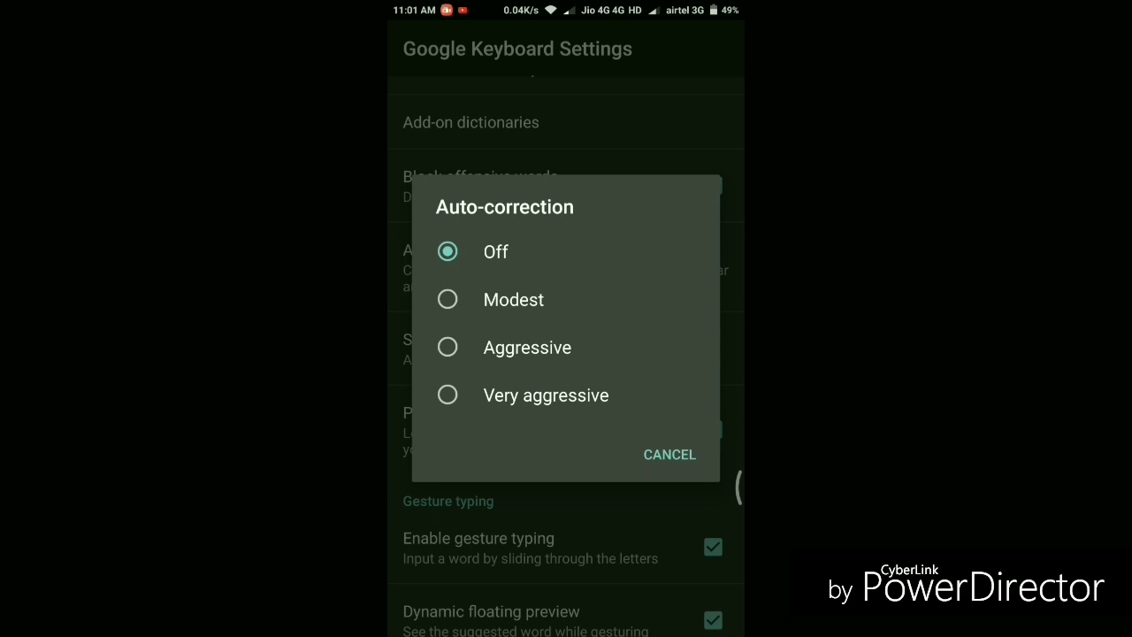
click(670, 453)
scroll(566, 353, down, 2)
scroll(566, 353, down, 1)
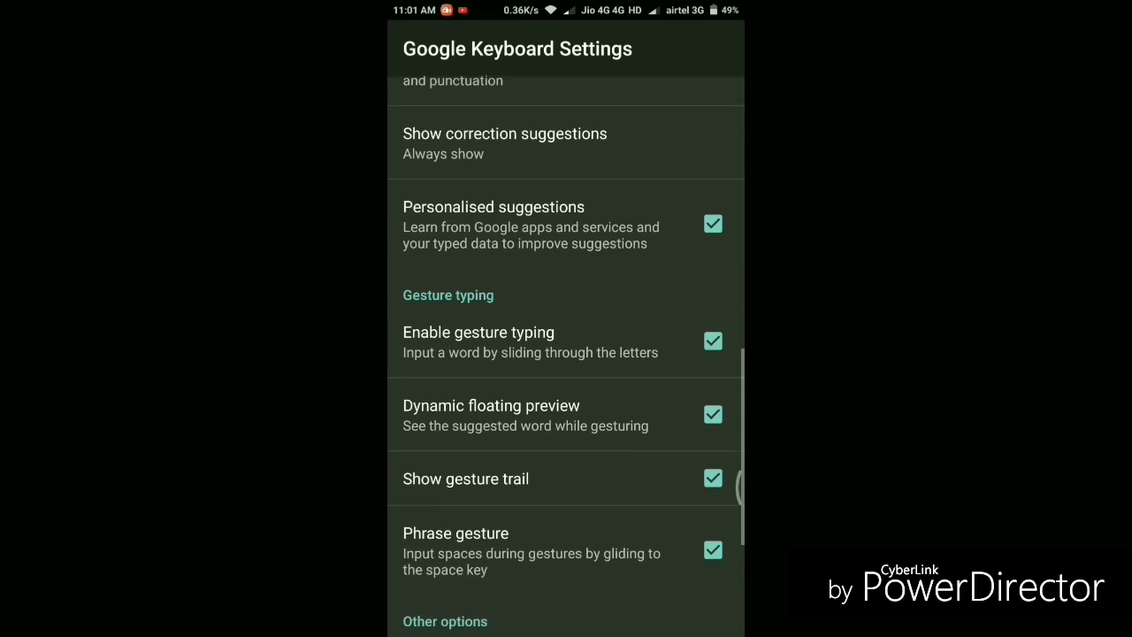
scroll(566, 354, down, 2)
scroll(566, 354, down, 2)
scroll(566, 354, down, 2)
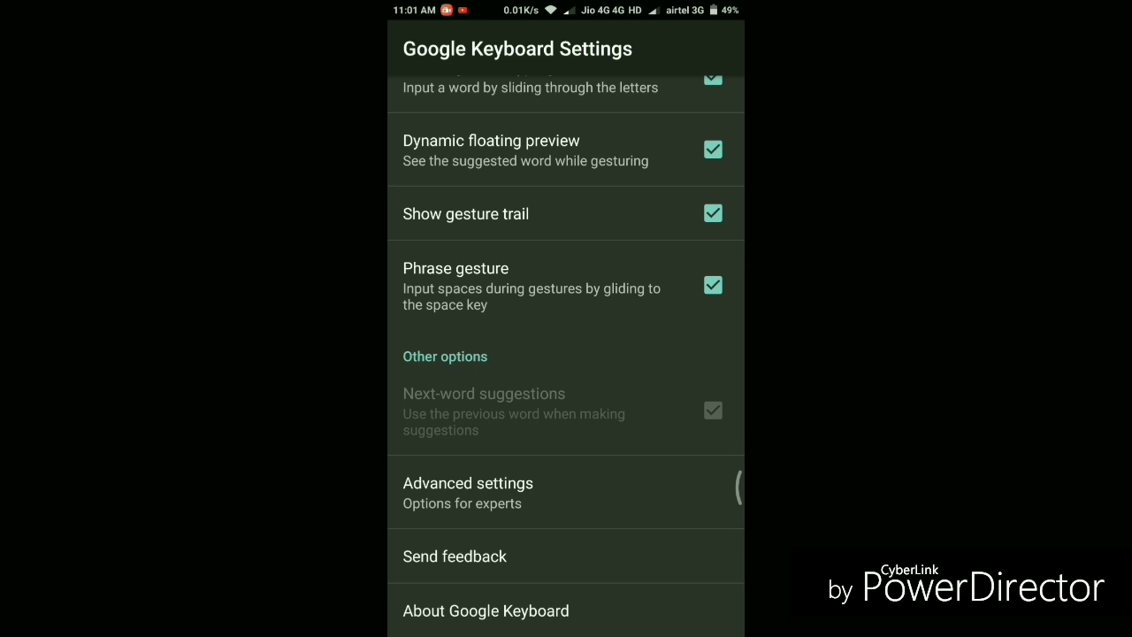
scroll(566, 354, up, 3)
scroll(566, 353, up, 5)
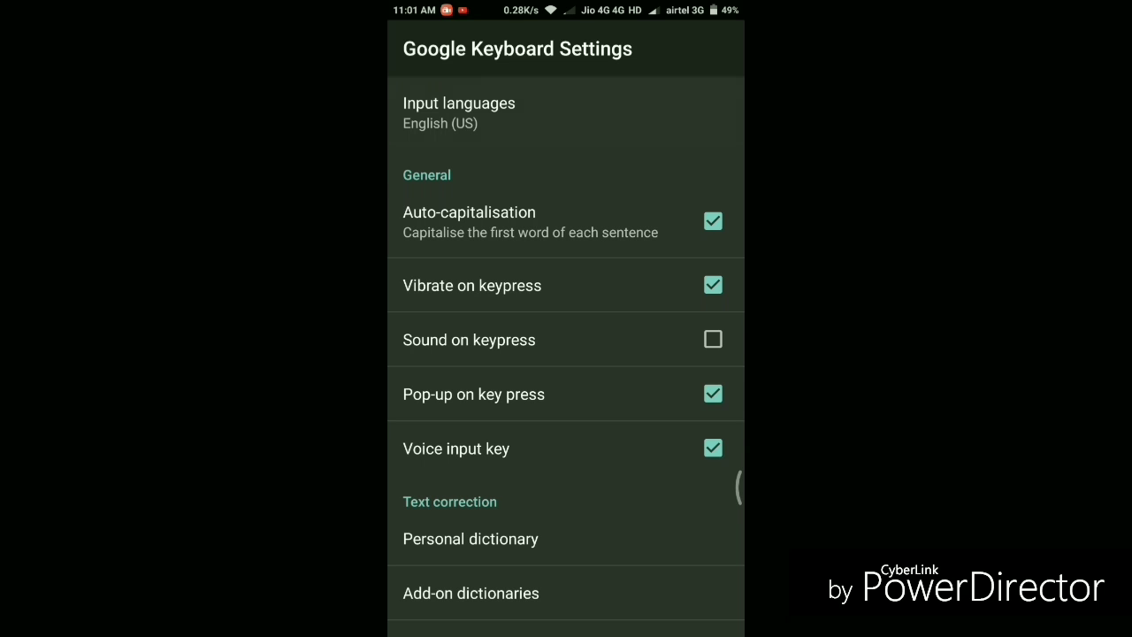
- Check that English (US) is the only enabled input language, then return to keyboard settings
click(459, 113)
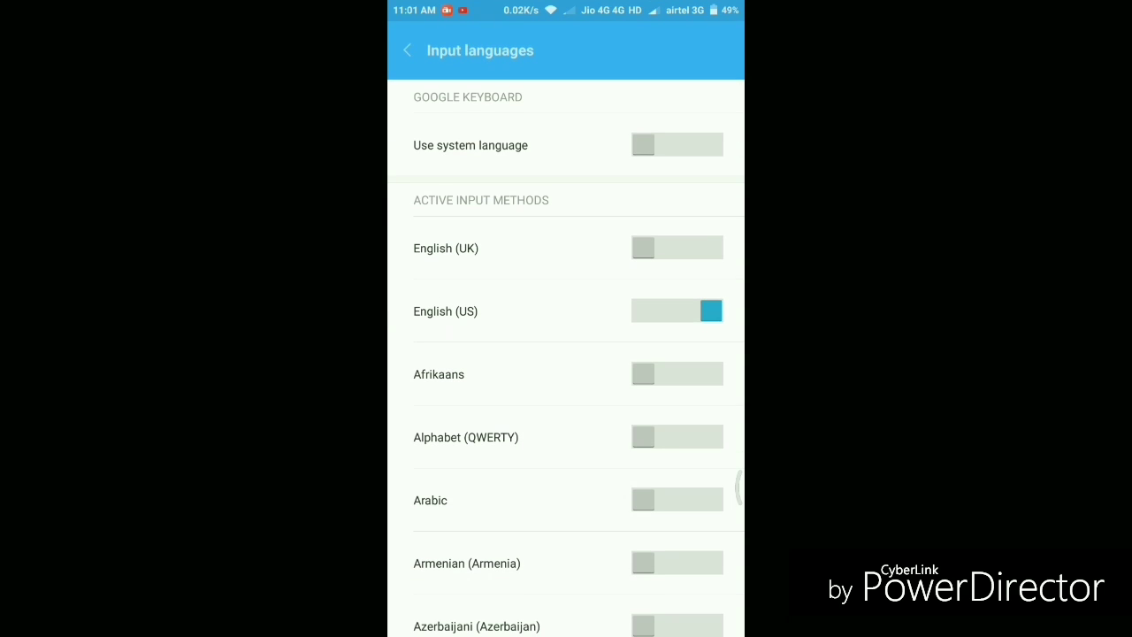
scroll(566, 353, down, 5)
scroll(566, 353, down, 2)
scroll(566, 354, up, 3)
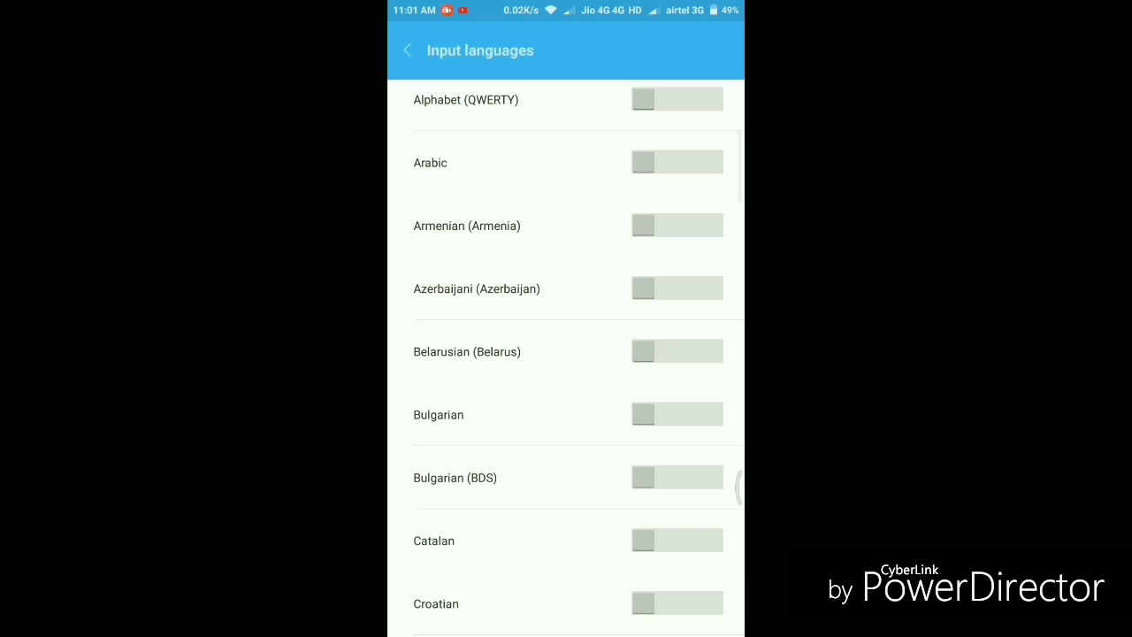
scroll(566, 353, down, 1)
scroll(566, 353, down, 5)
scroll(566, 354, up, 1)
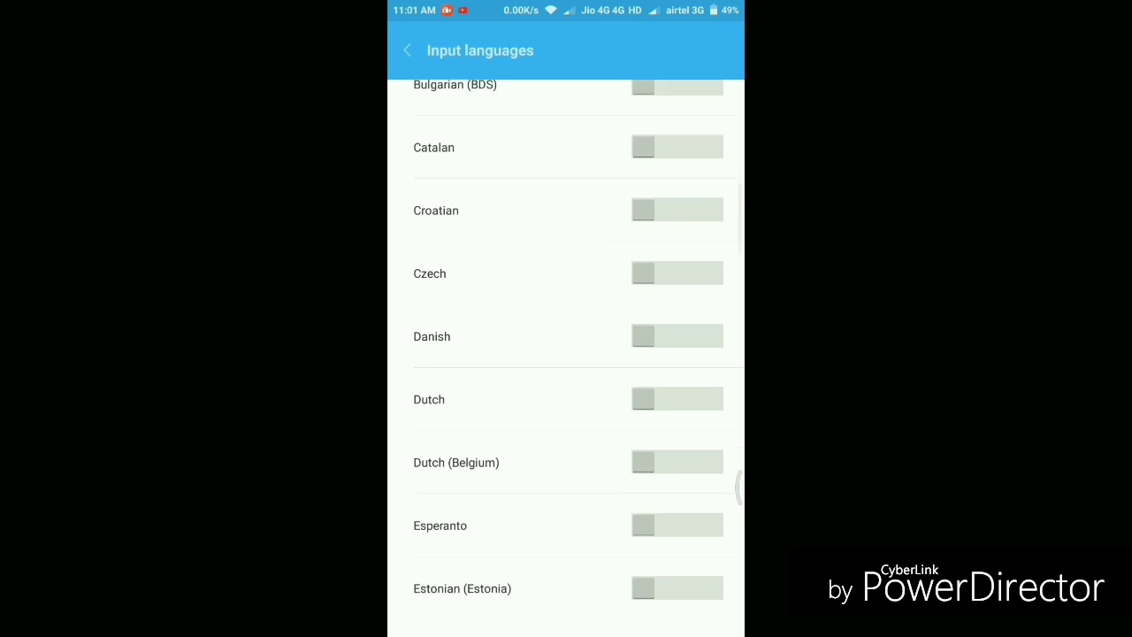
scroll(566, 353, up, 8)
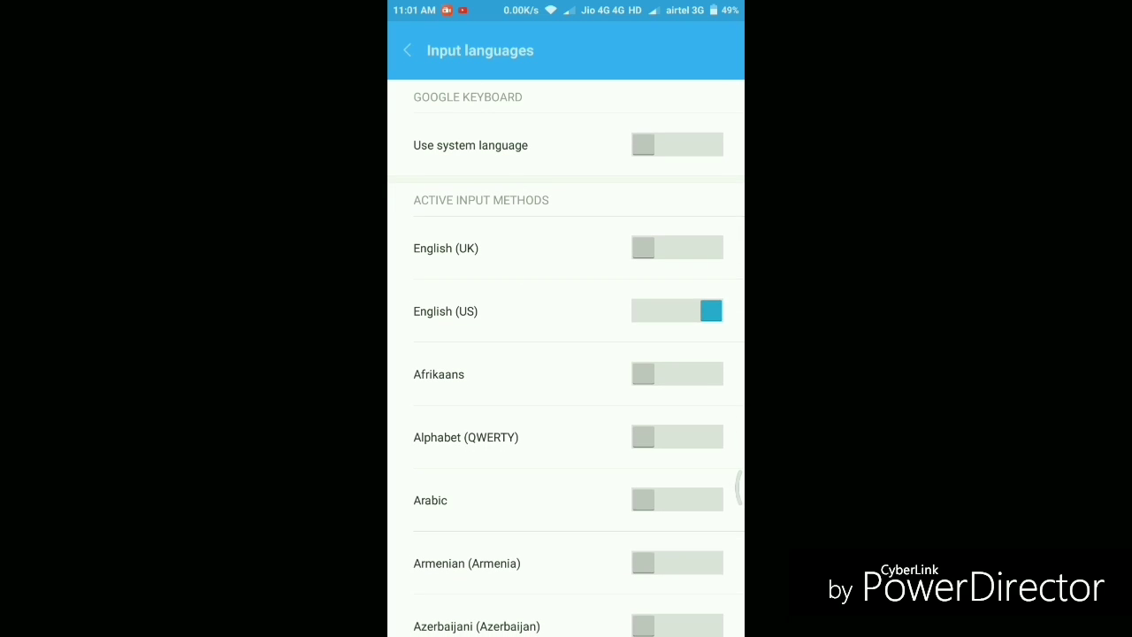
click(407, 51)
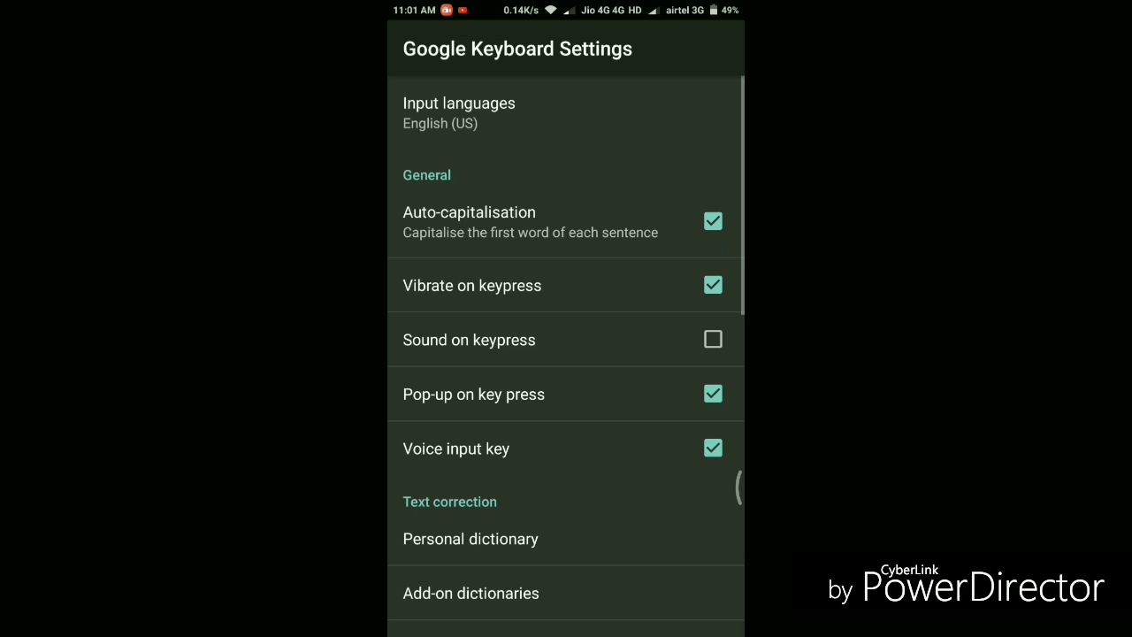
- Go back to the main home screen and open the Google search box
key(Escape)
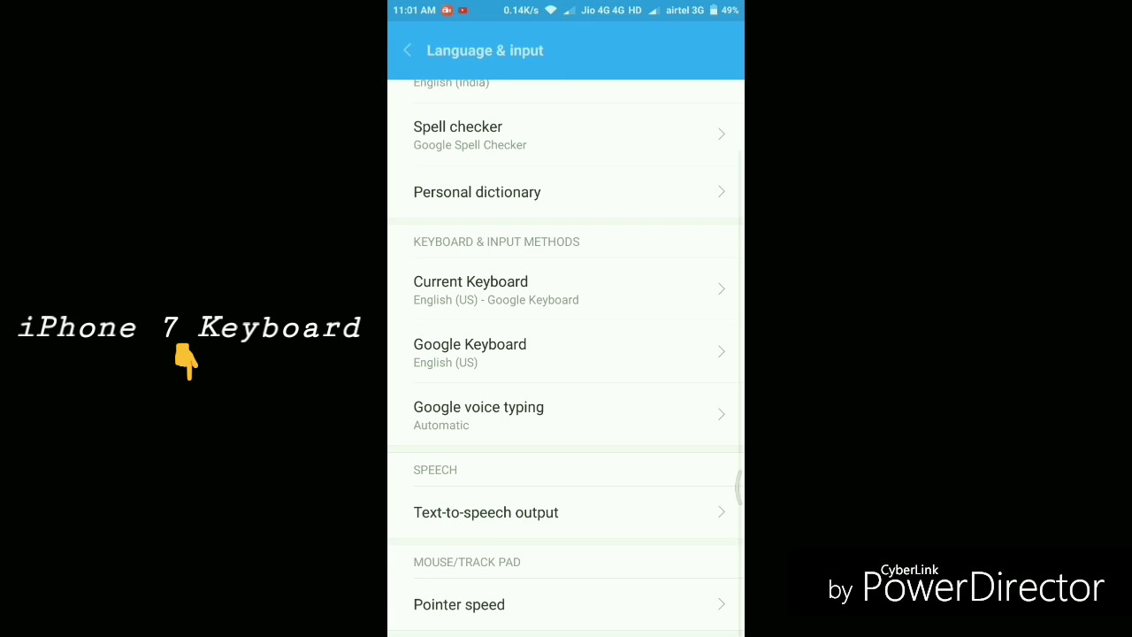
key(Home)
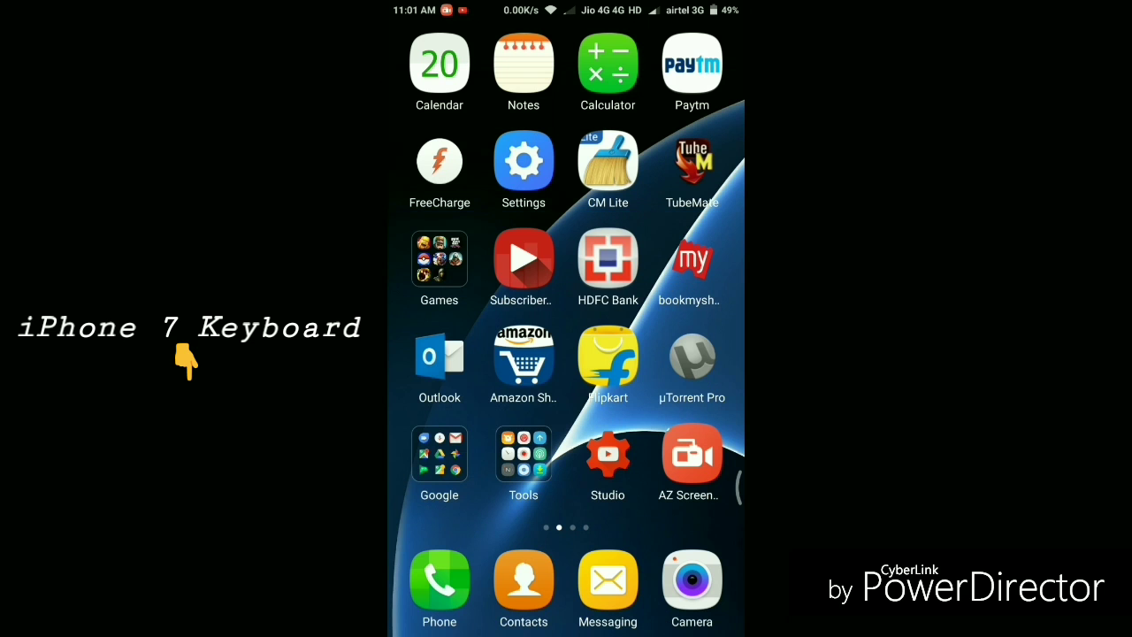
key(Home)
click(548, 73)
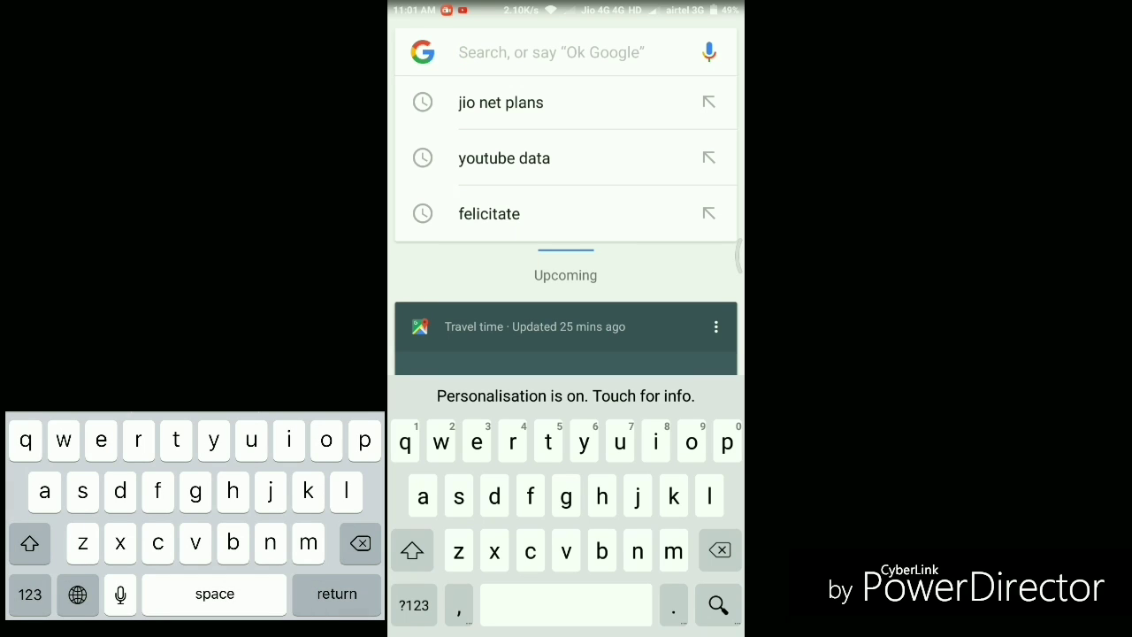
- Type 'gjkfd' and gesture-type 'rosebud' as tests, deleting each afterwards
text(gjk)
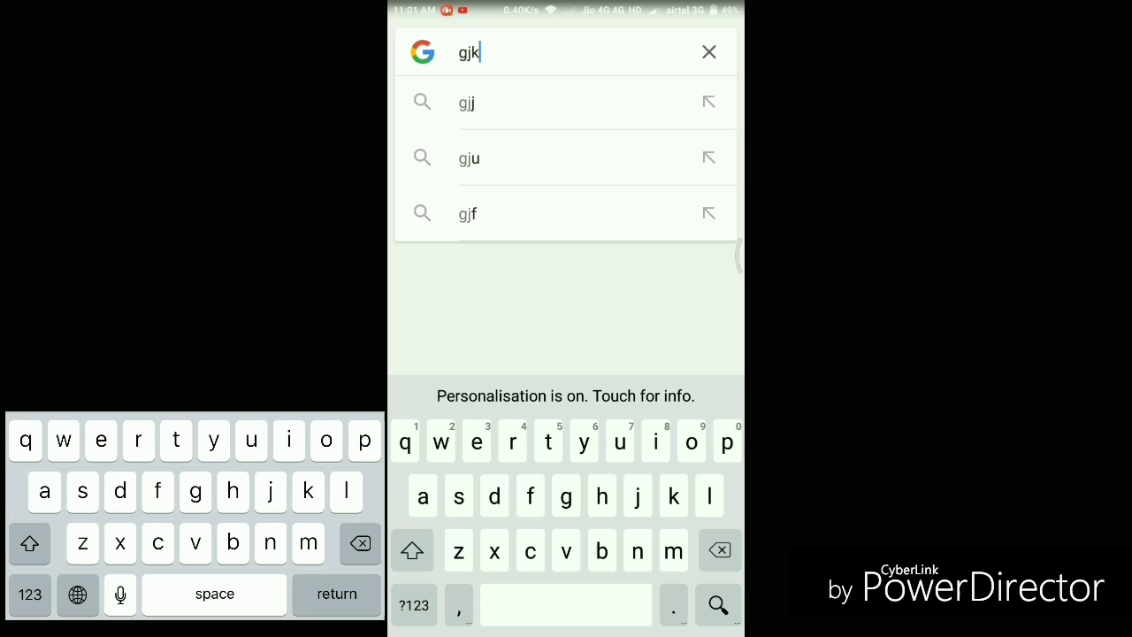
text(fd)
key(BackSpace)
key(BackSpace)
key(BackSpace)
key(BackSpace)
key(BackSpace)
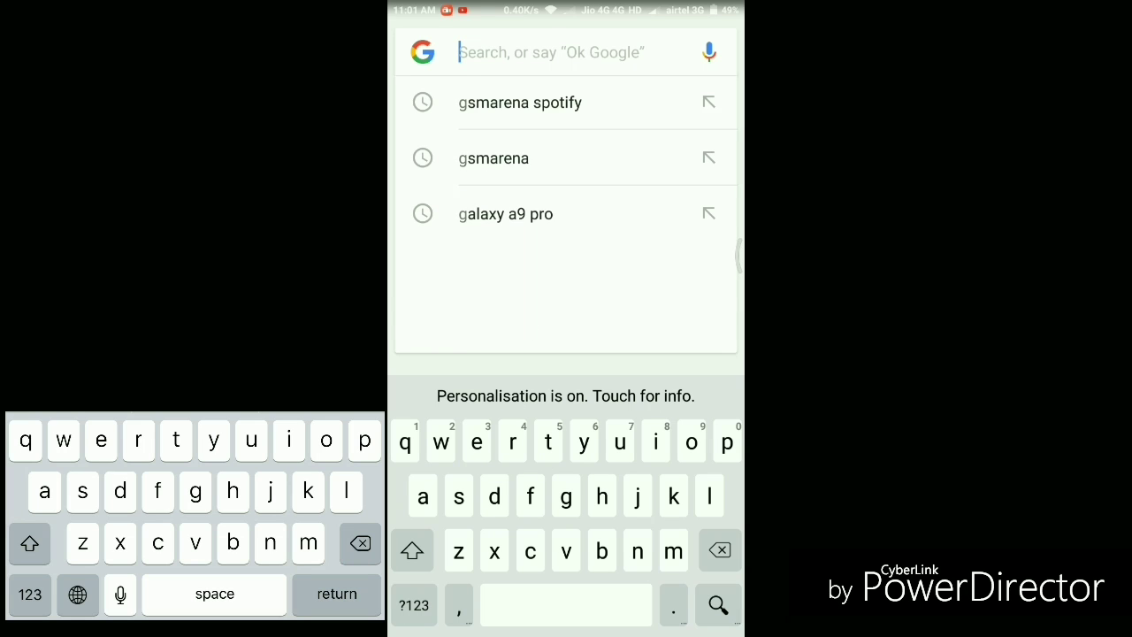
drag(499, 451, 535, 475)
text(rosebud)
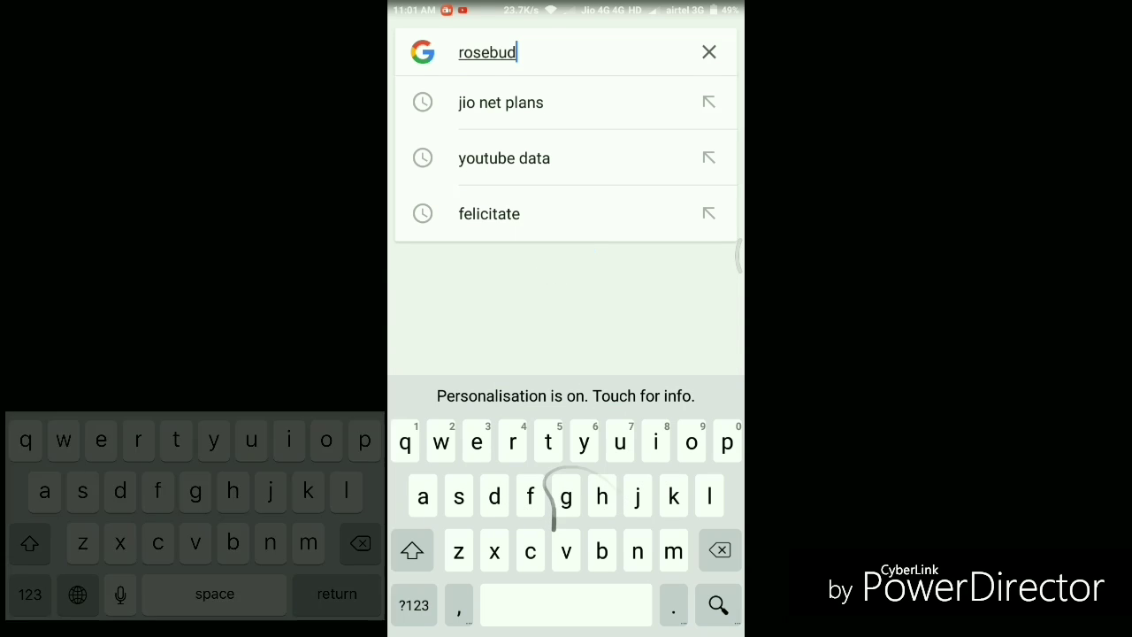
key(BackSpace)
- Gesture-type 'hi subscribe', clear it, and switch the keyboard to ?123
text(hi)
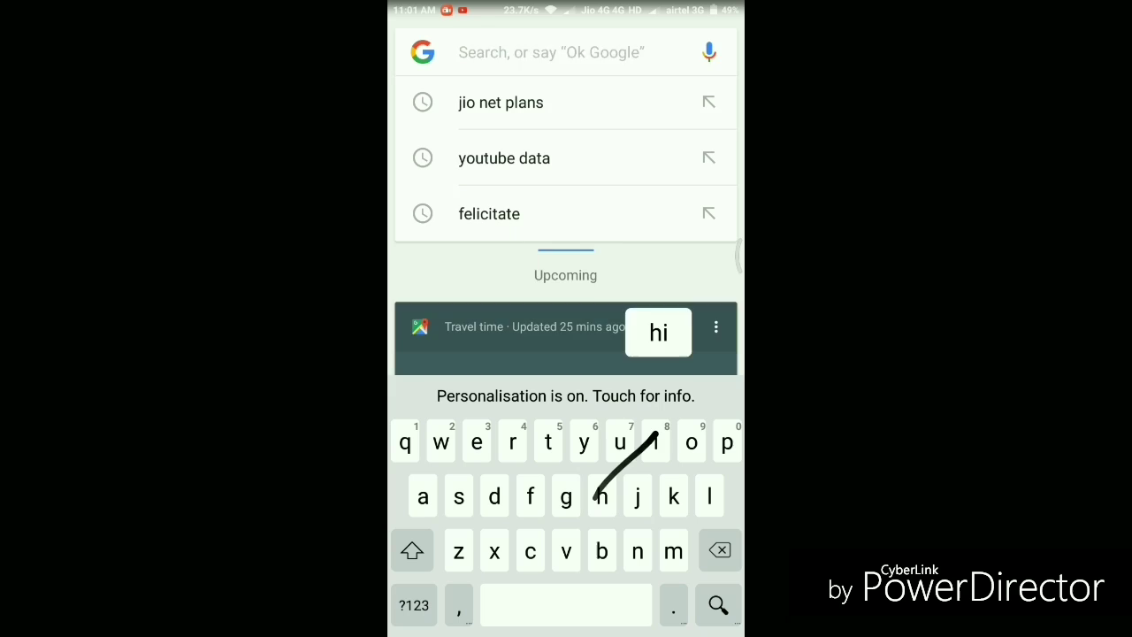
drag(473, 500, 584, 548)
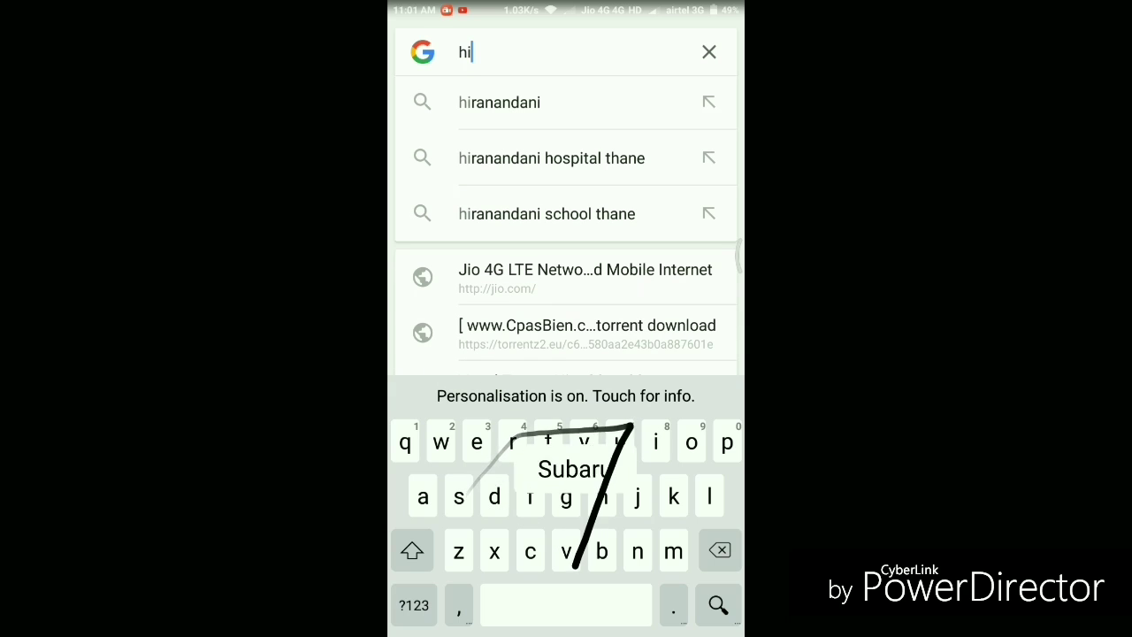
text( subscribe)
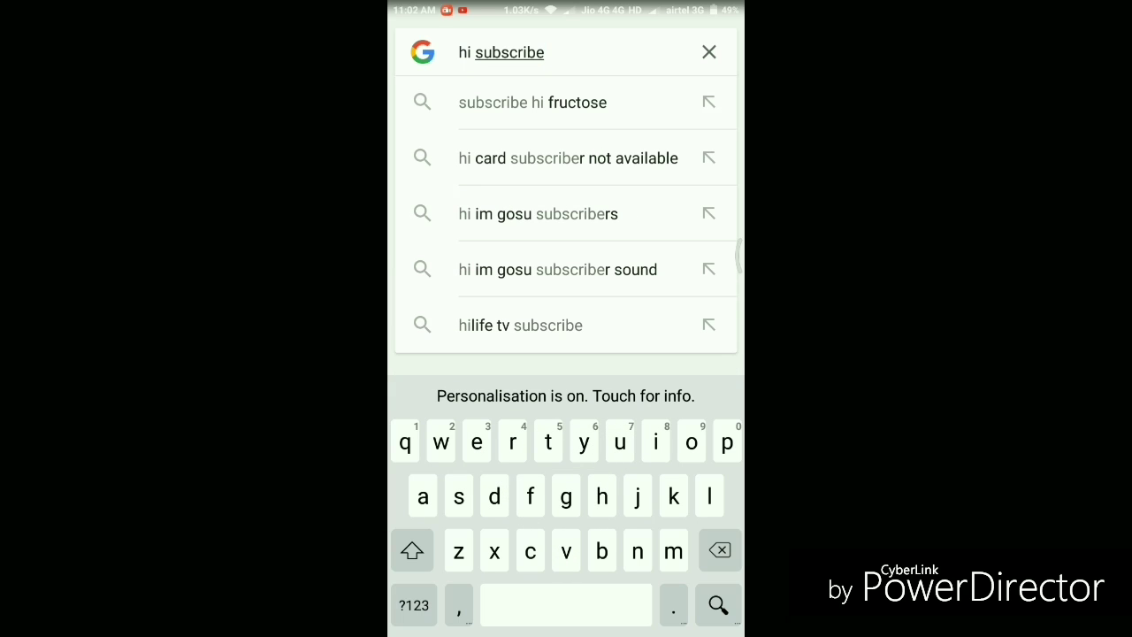
key(BackSpace)
key(BackSpace)
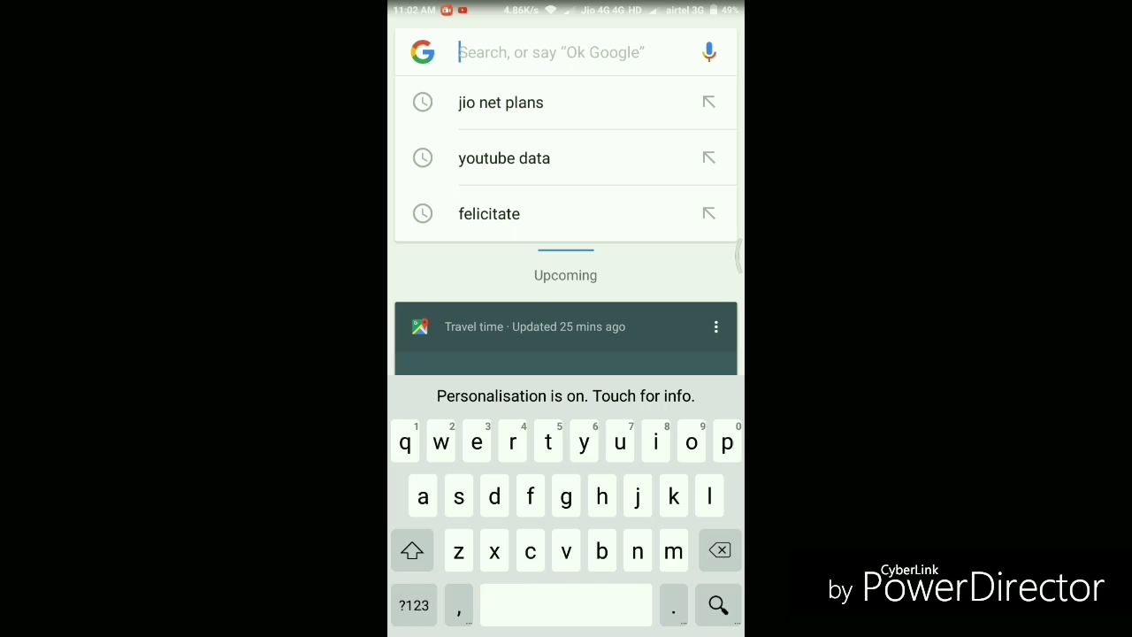
click(413, 605)
- Switch Google Keyboard from ?123 back to the letter layout
click(413, 605)
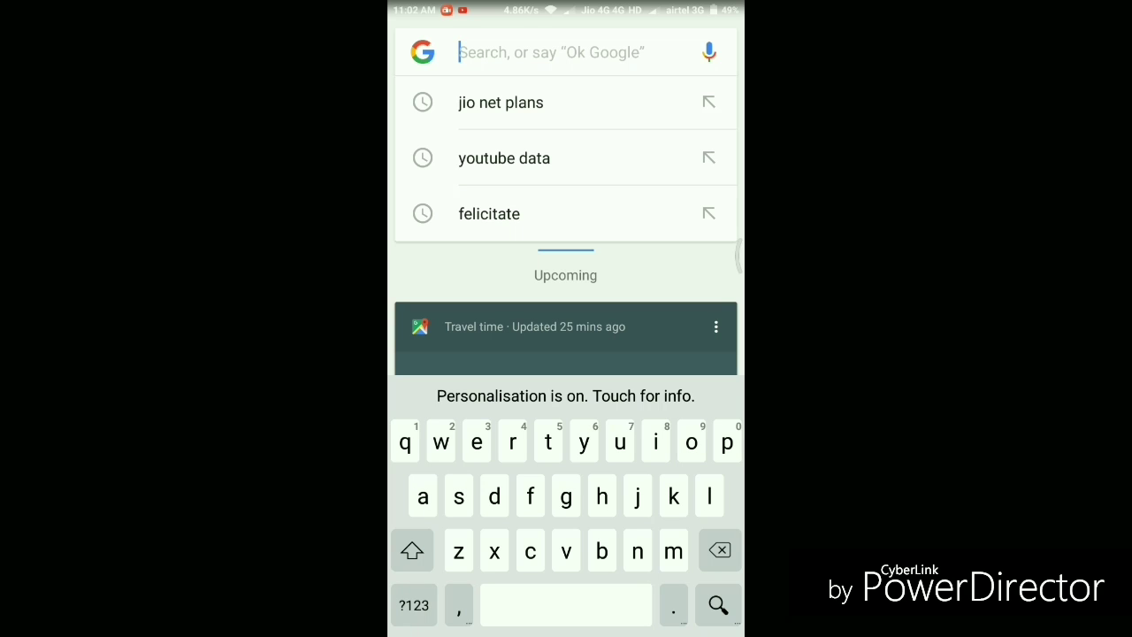